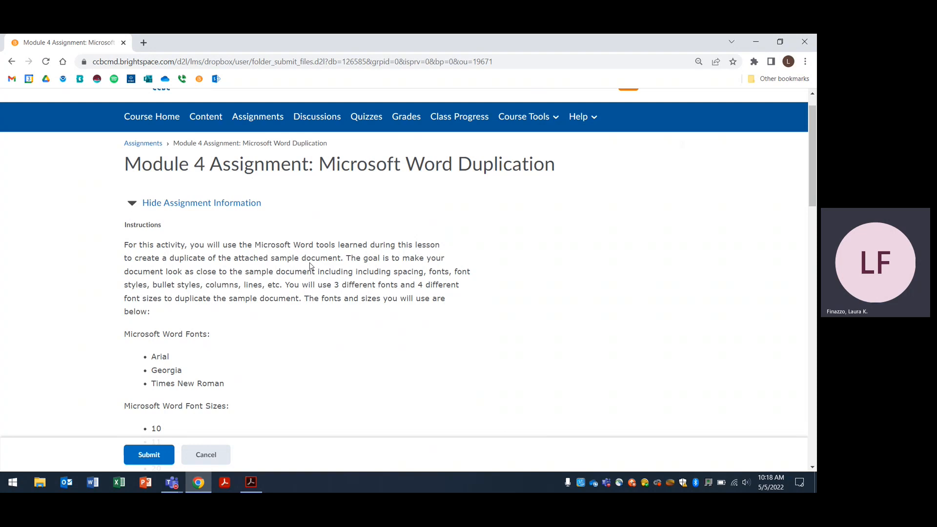
# Review the assignment, then show the sample resume PDF beside a new blank Word document
pyautogui.scroll(-3, 311, 266)
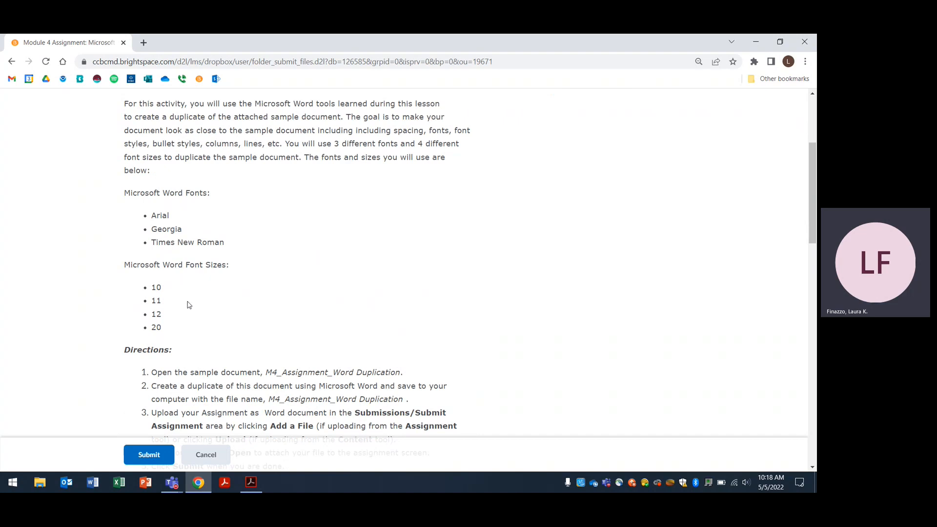
pyautogui.scroll(-1, 190, 305)
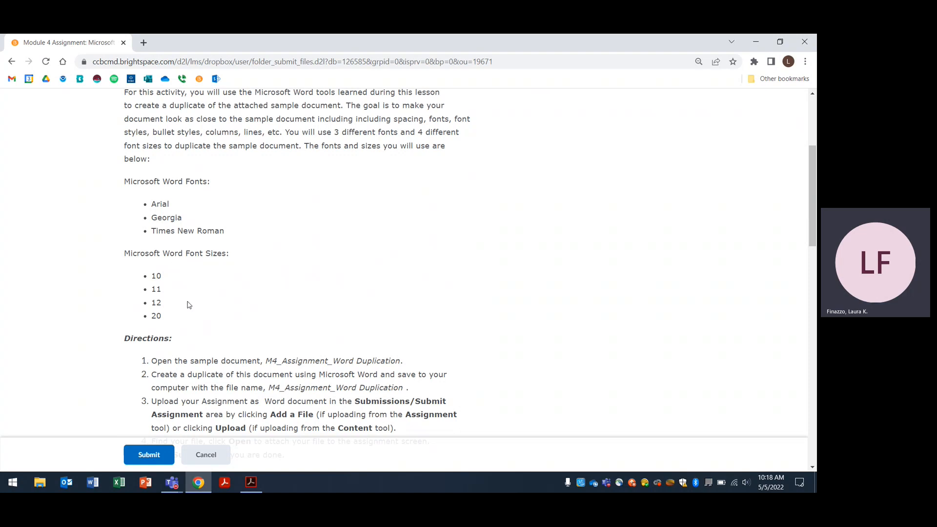
pyautogui.scroll(-1, 190, 305)
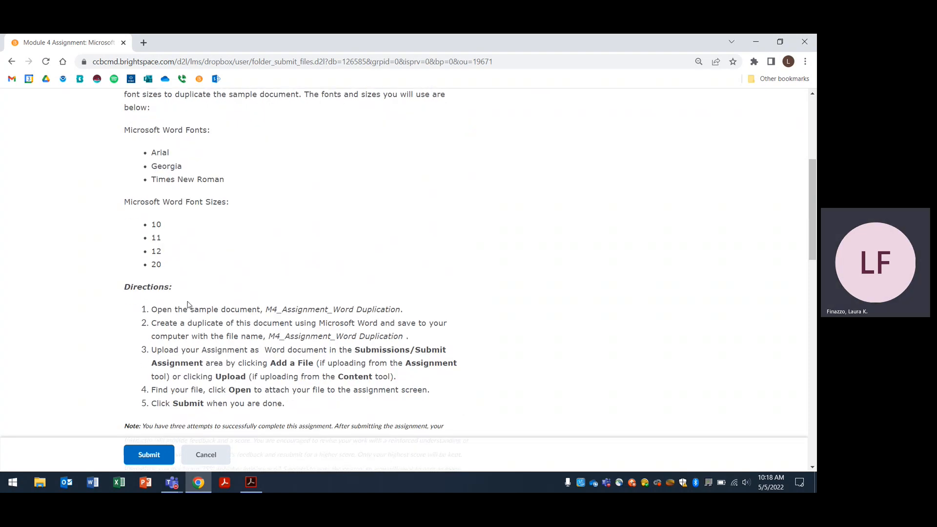
pyautogui.scroll(-1, 188, 305)
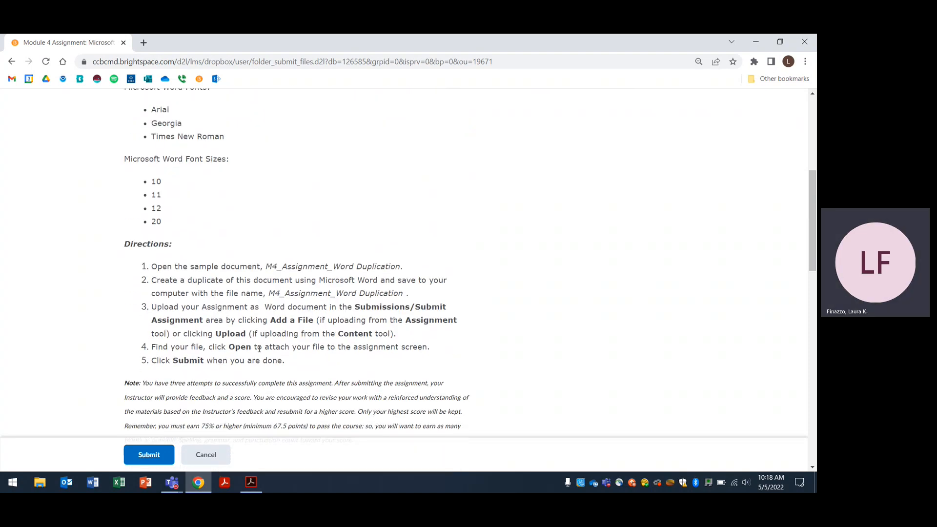
pyautogui.scroll(-1, 261, 347)
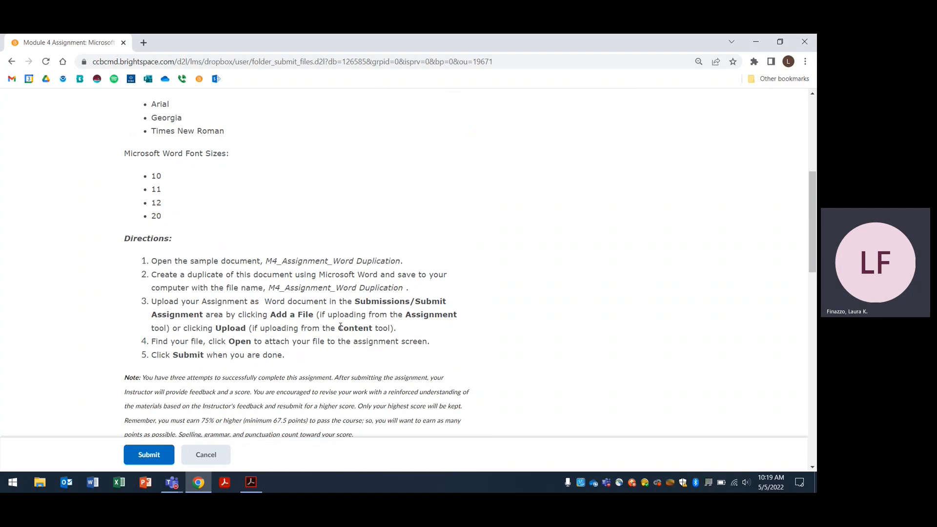
pyautogui.scroll(2, 340, 326)
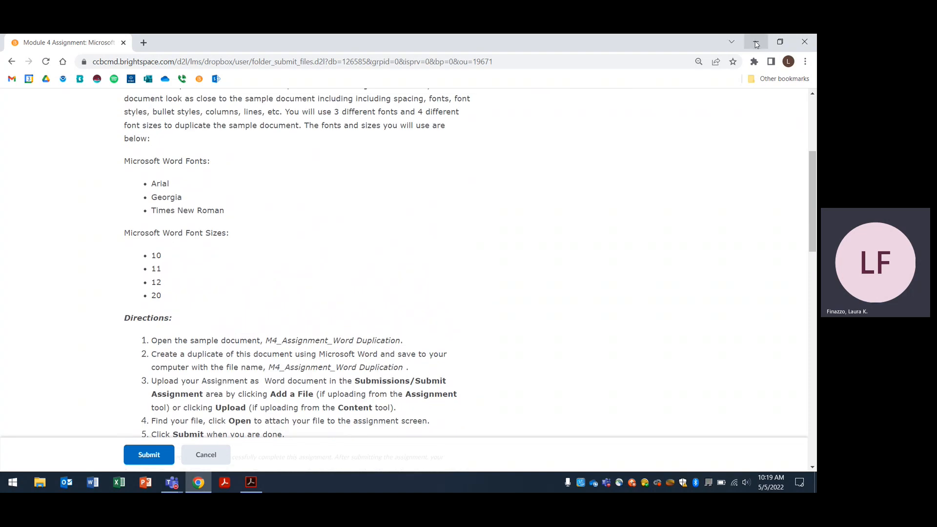
pyautogui.click(756, 43)
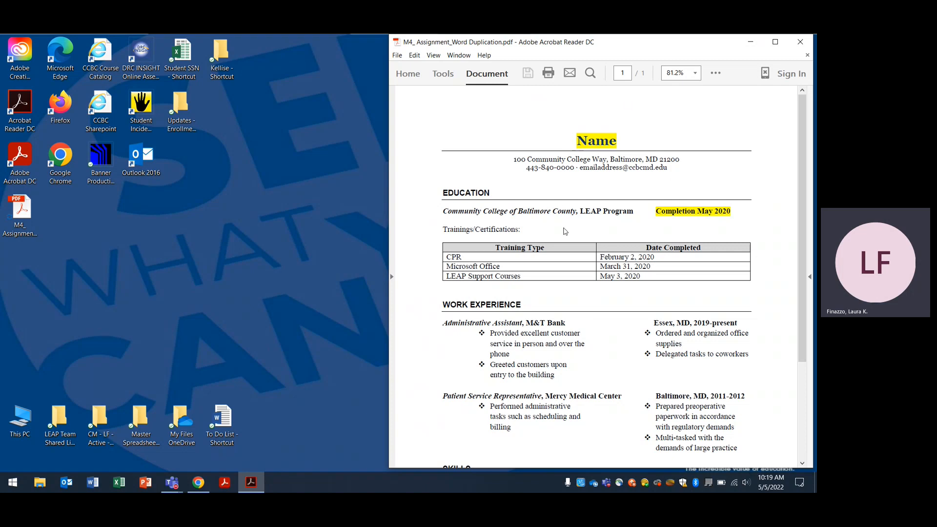
pyautogui.click(93, 483)
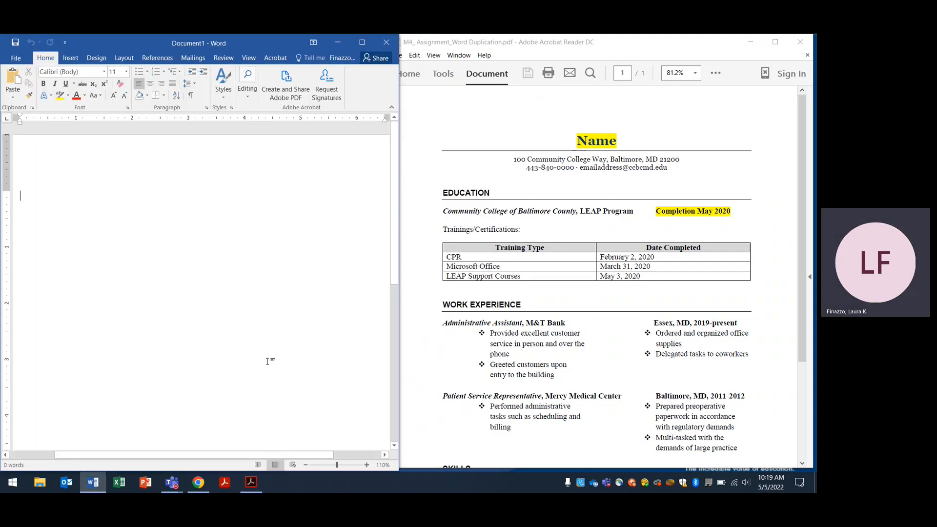
# Zoom the blank document out to 80% and type 'Name' on the first line
pyautogui.click(307, 465)
pyautogui.click(306, 465)
pyautogui.click(307, 465)
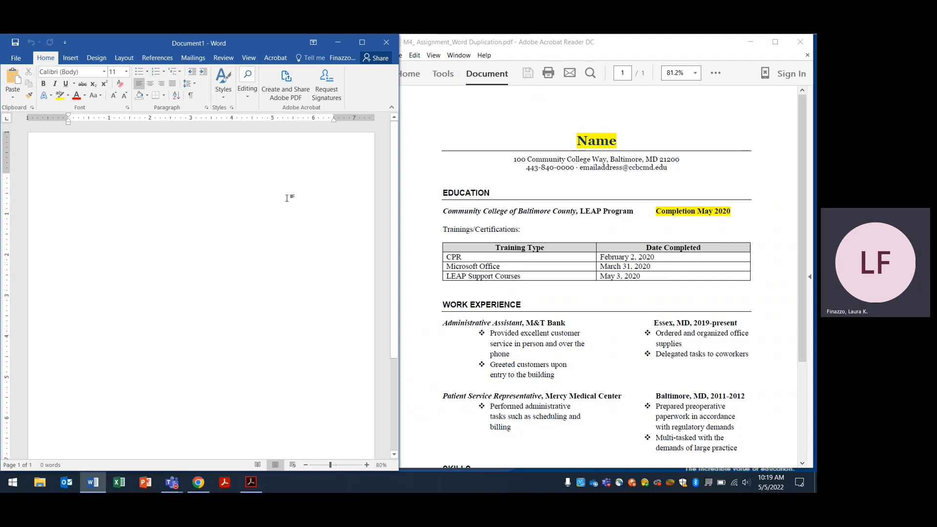
pyautogui.write('Name')
pyautogui.moveTo(203, 488)
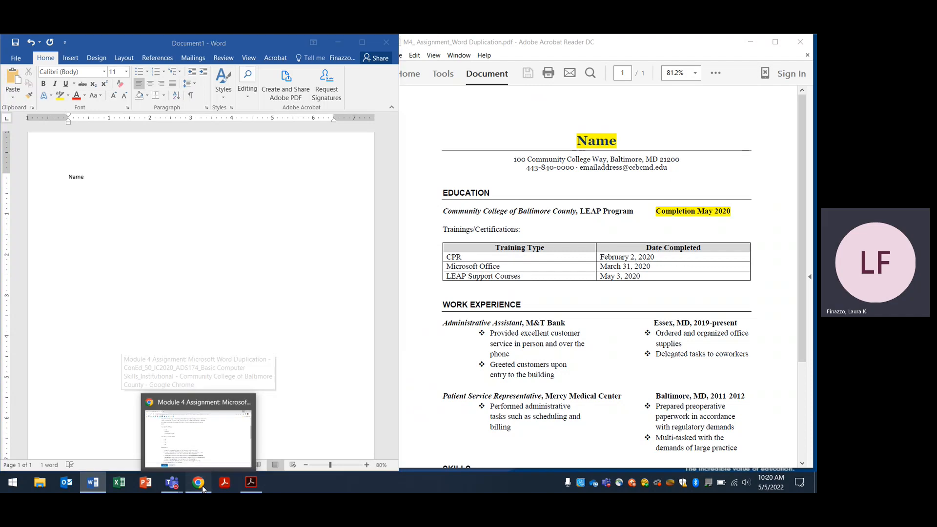
pyautogui.click(203, 488)
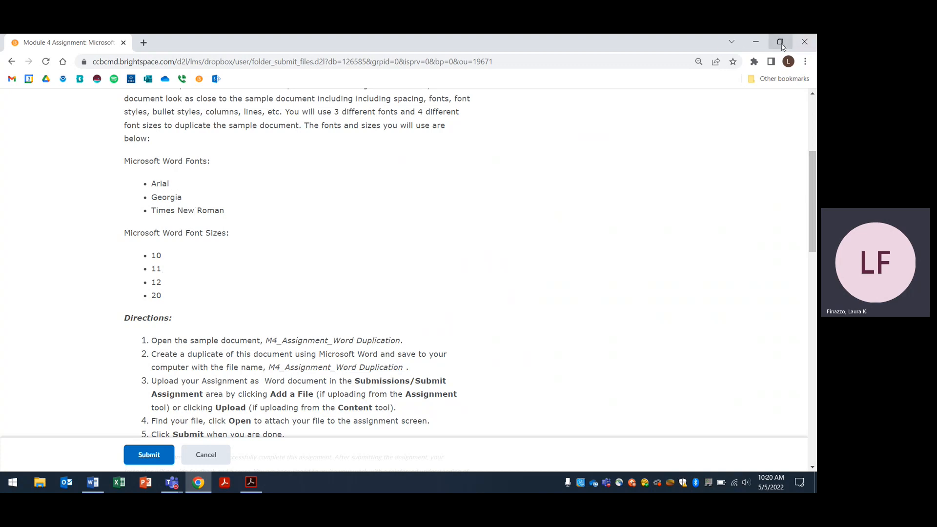
pyautogui.click(763, 42)
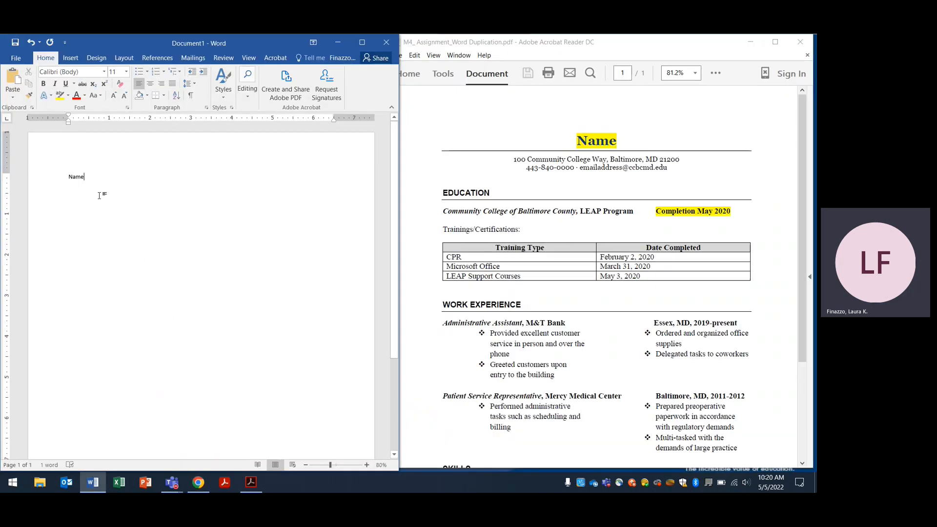
# Make 'Name' 20 pt, centred, bold and highlighted in yellow
pyautogui.moveTo(95, 182); pyautogui.dragTo(53, 174)
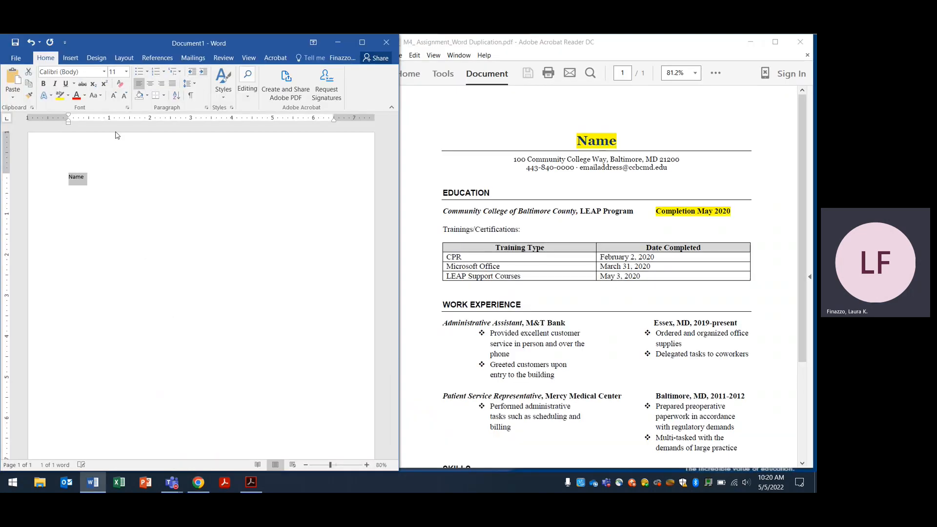
pyautogui.click(126, 74)
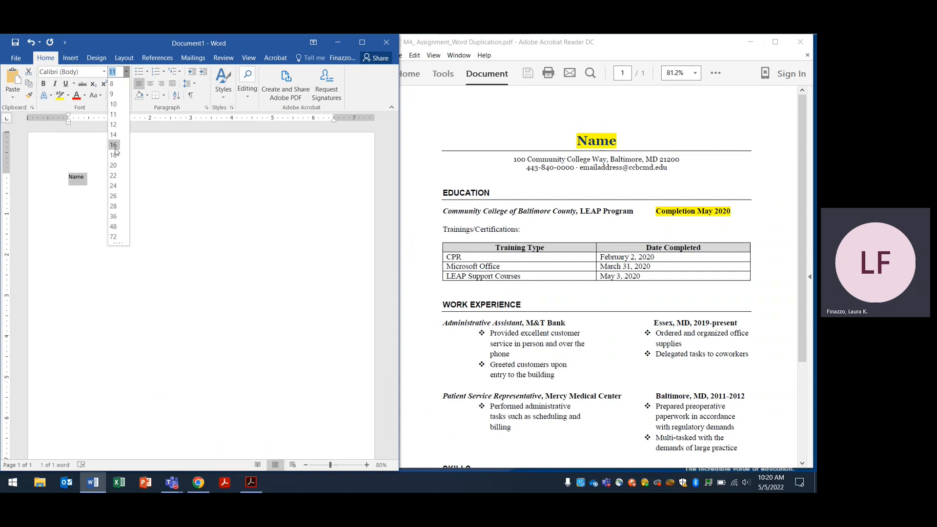
pyautogui.click(116, 167)
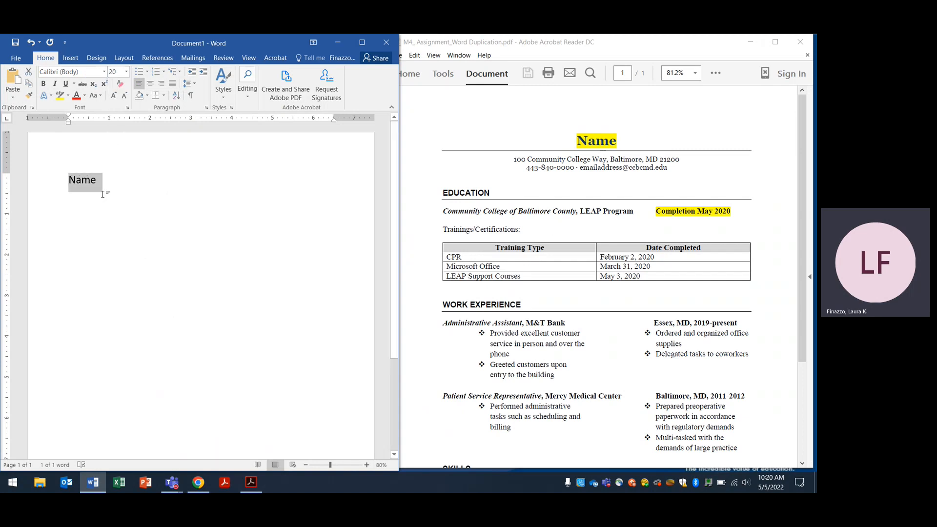
pyautogui.click(151, 85)
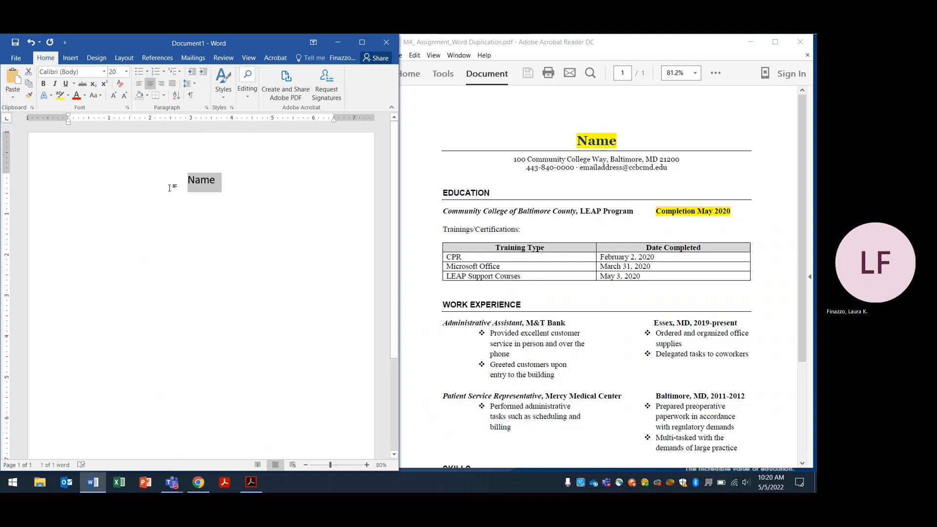
pyautogui.click(43, 84)
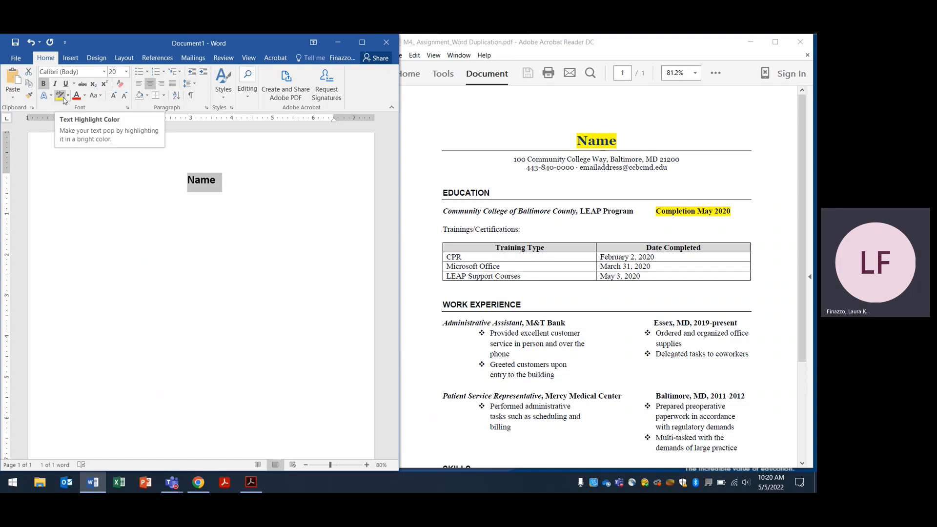
pyautogui.click(63, 98)
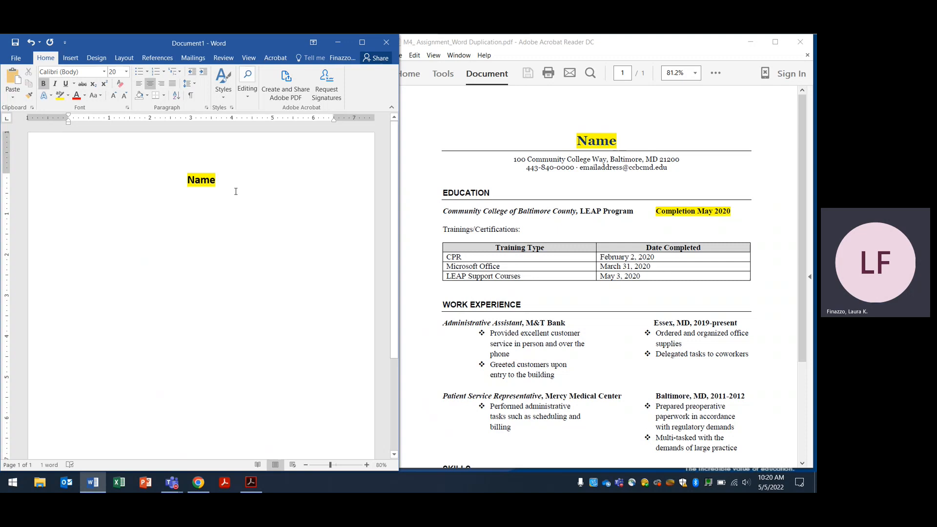
pyautogui.moveTo(220, 186); pyautogui.dragTo(186, 181)
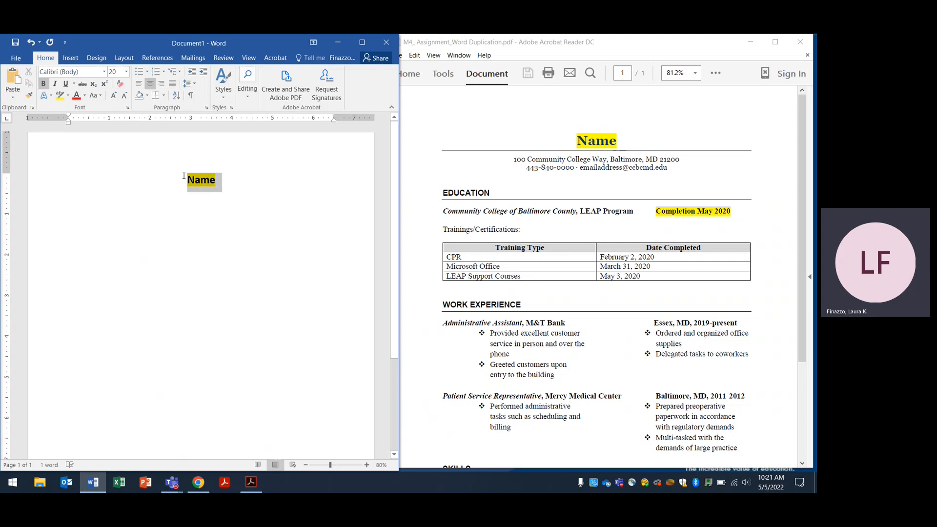
# Change 'Name' to the Georgia font and add an empty line below it
pyautogui.click(104, 72)
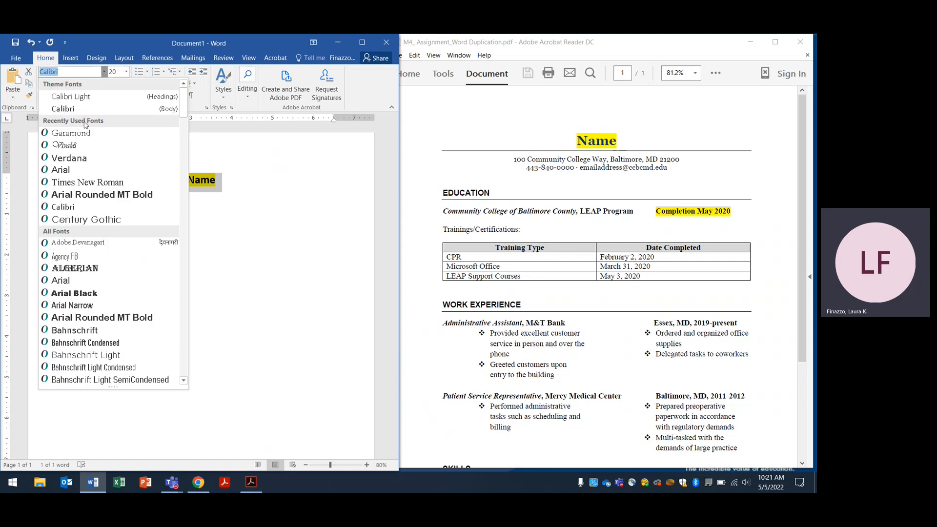
pyautogui.click(199, 483)
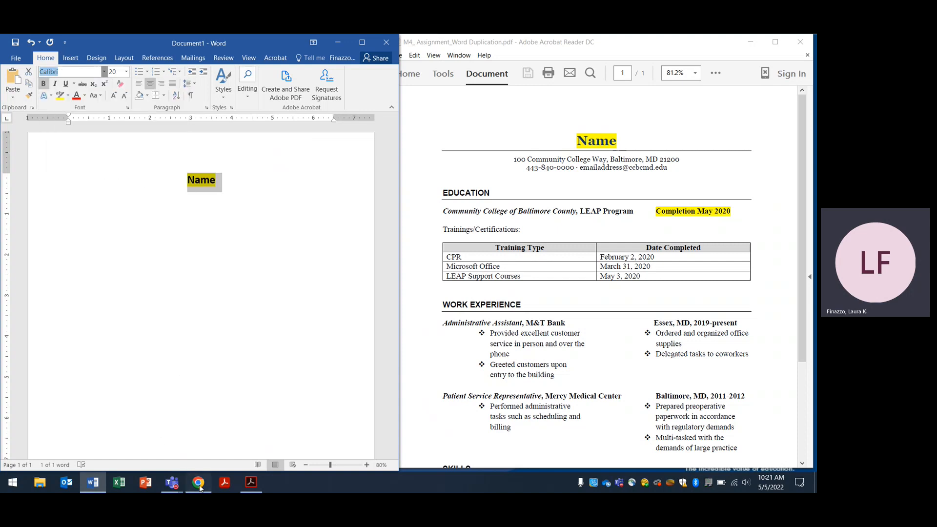
pyautogui.click(199, 484)
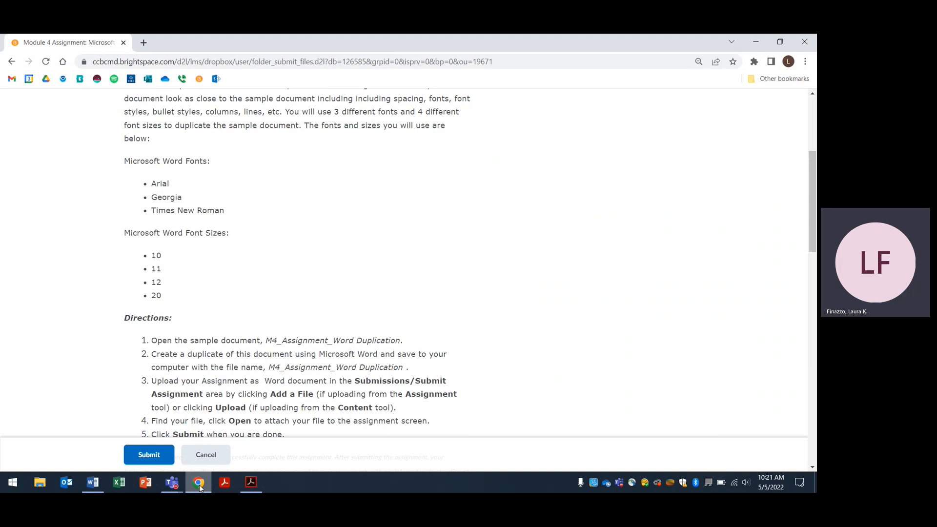
pyautogui.click(199, 483)
pyautogui.click(104, 73)
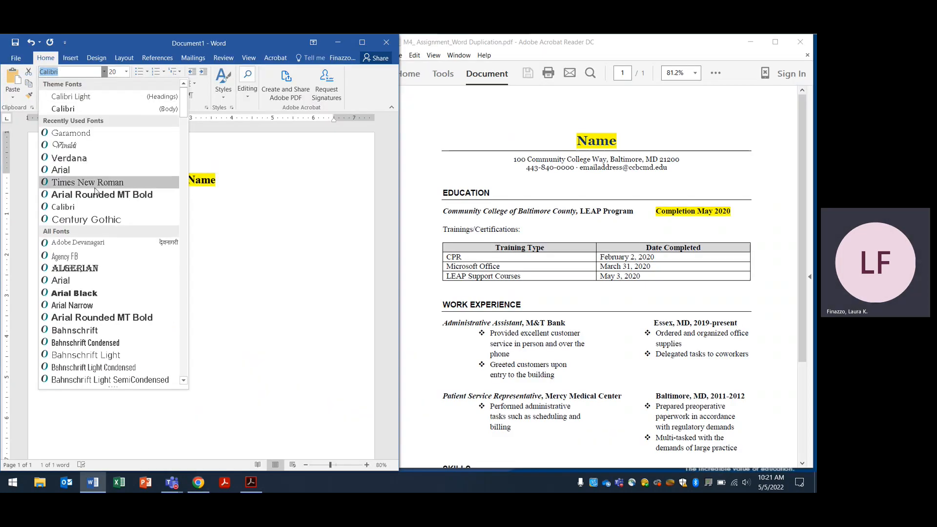
pyautogui.scroll(-20, 96, 191)
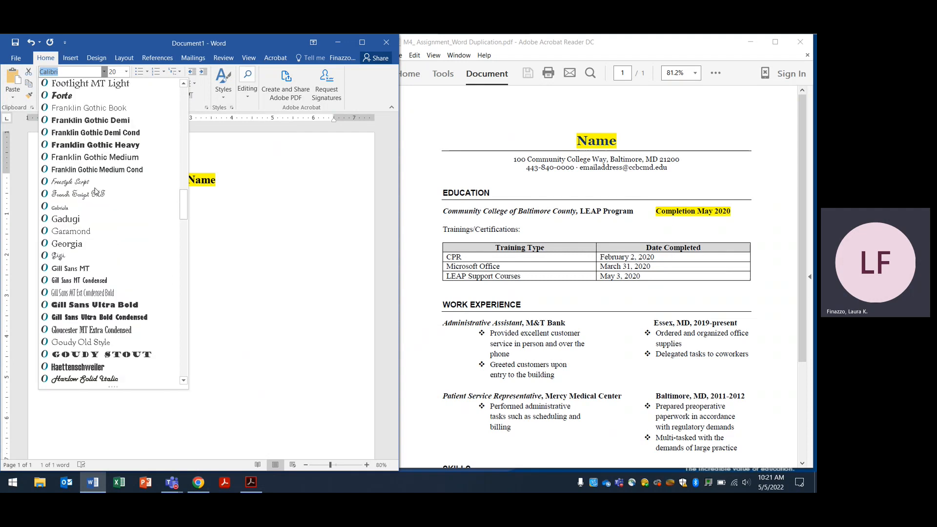
pyautogui.scroll(-1, 95, 192)
pyautogui.click(80, 208)
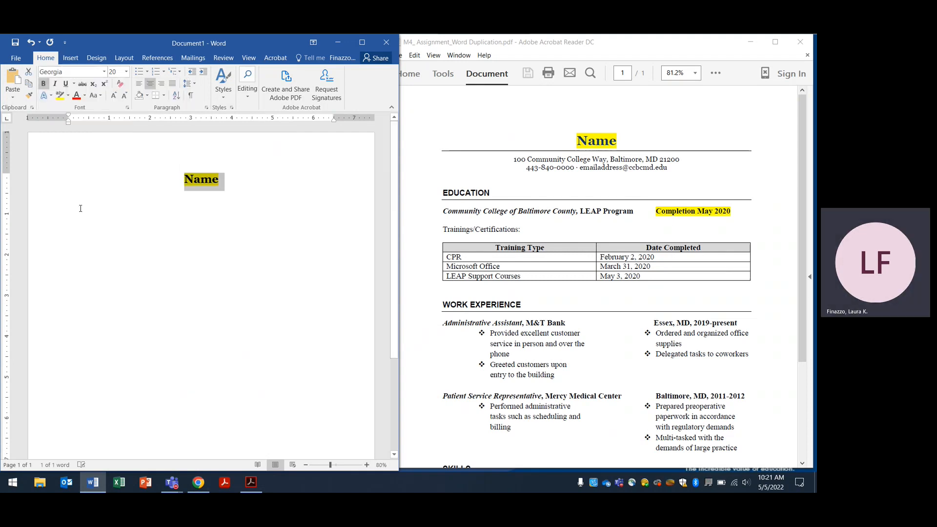
pyautogui.click(265, 218)
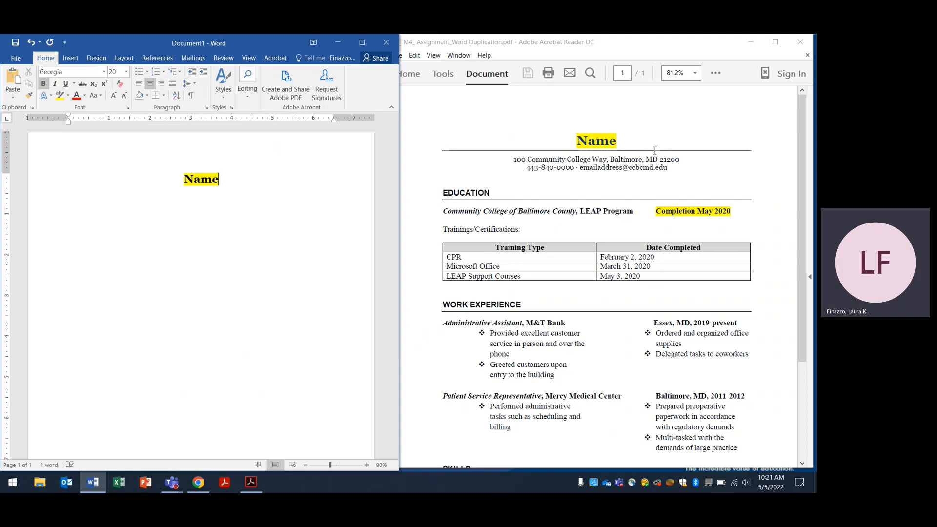
pyautogui.press('Return')
# Draw a straight line across the page under 'Name' and colour it Black, Text 1
pyautogui.click(69, 59)
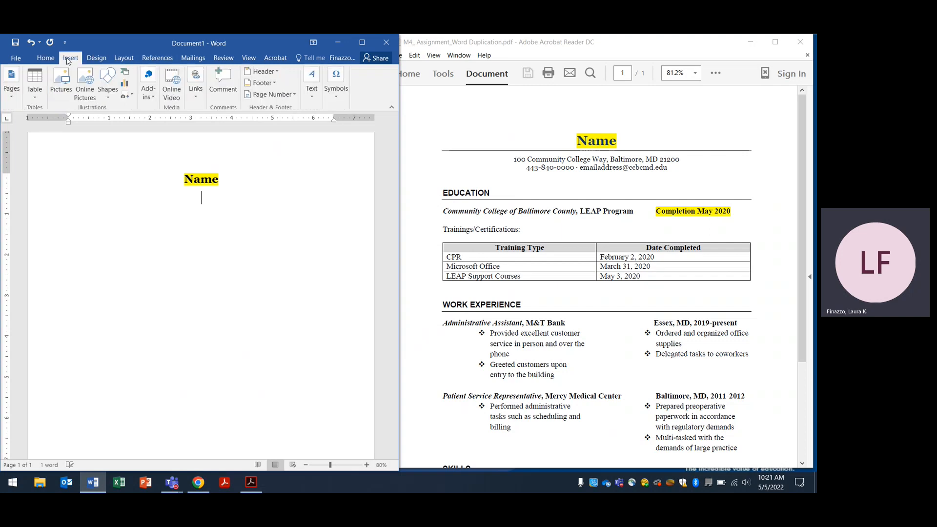
pyautogui.click(112, 90)
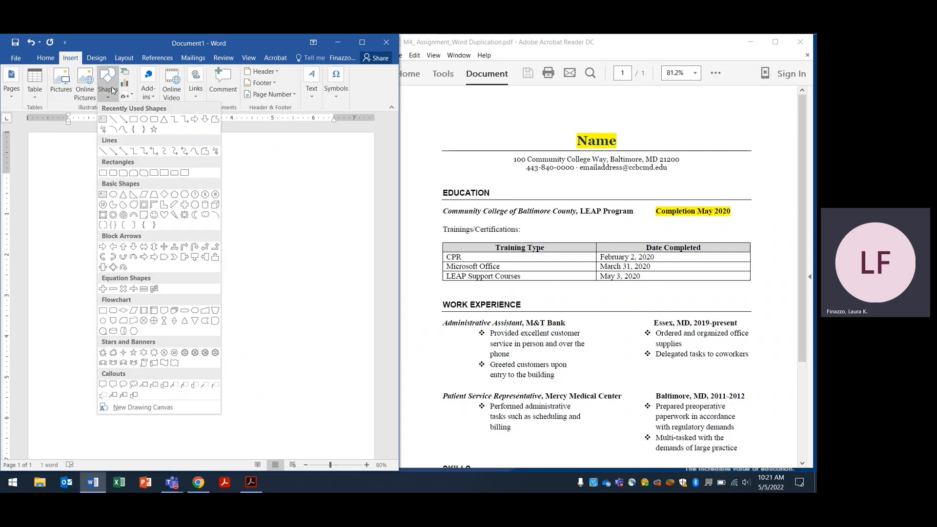
pyautogui.click(114, 122)
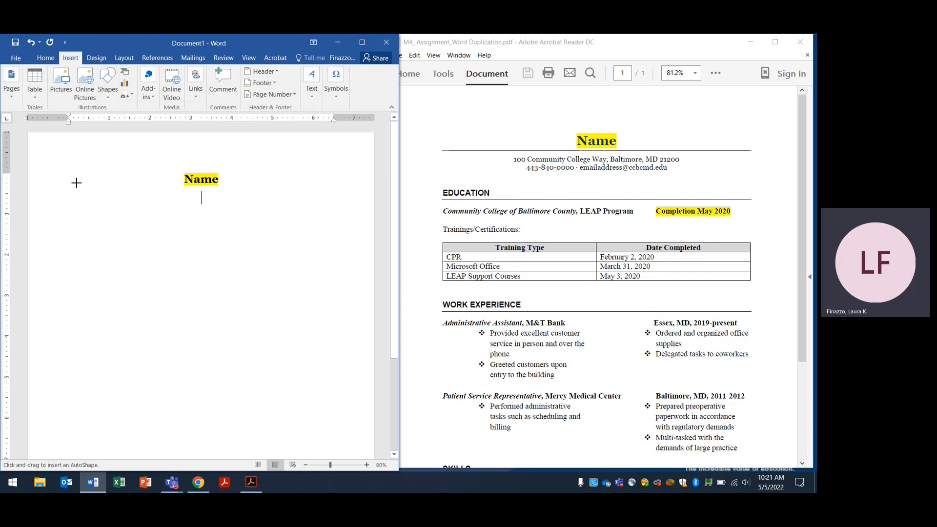
pyautogui.moveTo(55, 187)
pyautogui.mouseDown()
pyautogui.moveTo(232, 199)
pyautogui.moveTo(317, 179)
pyautogui.moveTo(354, 186)
pyautogui.mouseUp()
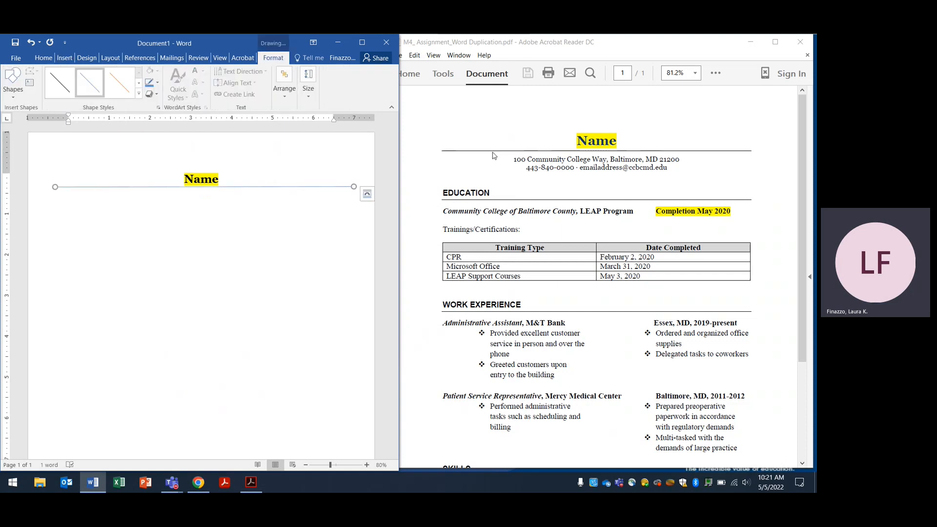
pyautogui.click(158, 83)
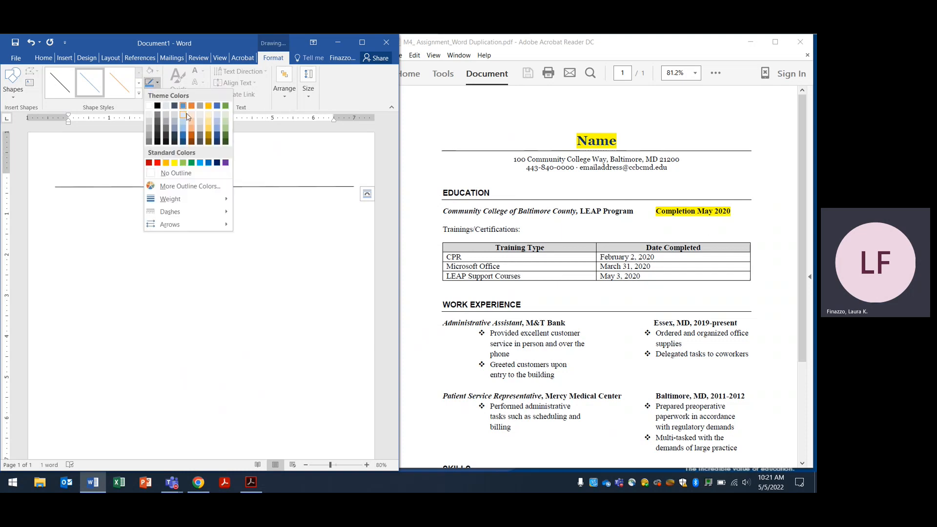
pyautogui.click(157, 107)
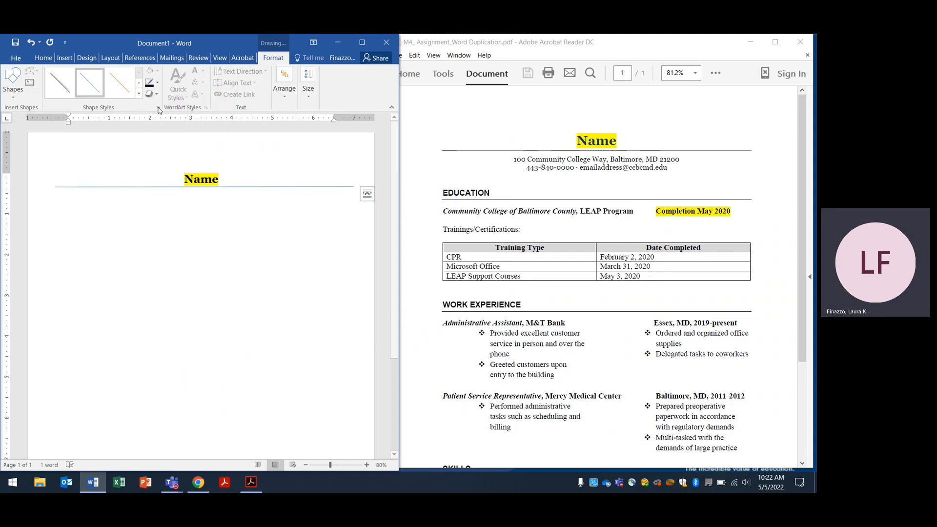
pyautogui.click(199, 196)
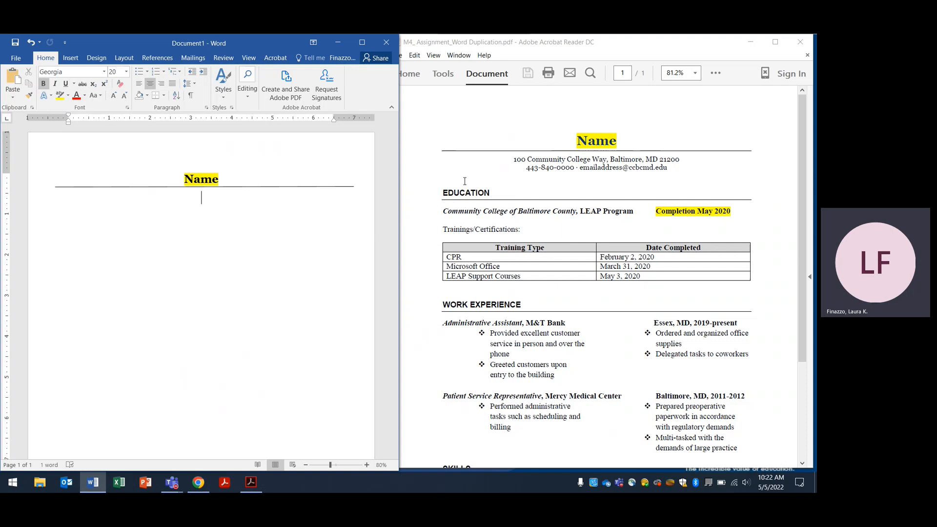
# Type the sample street address below the rule and remove its bold formatting
pyautogui.write('100 Community College Way, Bal')
pyautogui.press('BackSpace')
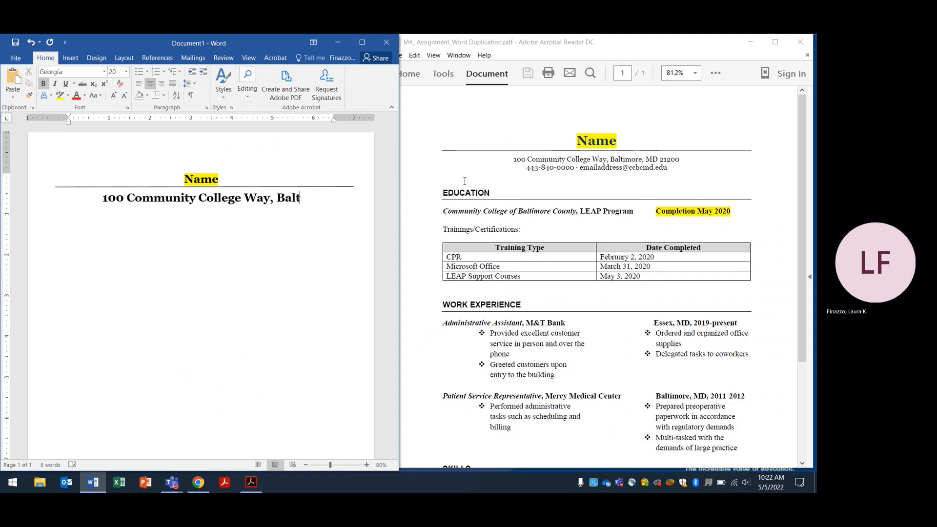
pyautogui.write('ltimore, MD 21200')
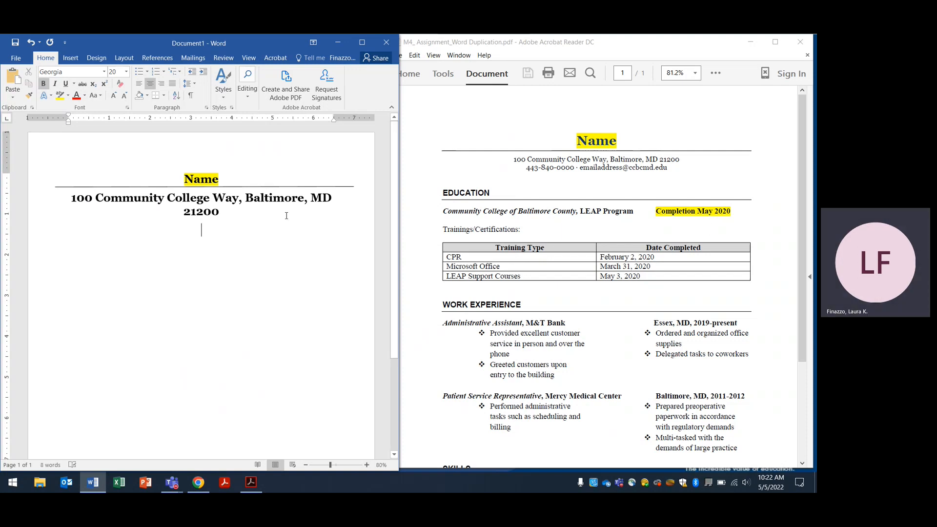
pyautogui.moveTo(286, 216); pyautogui.dragTo(71, 197)
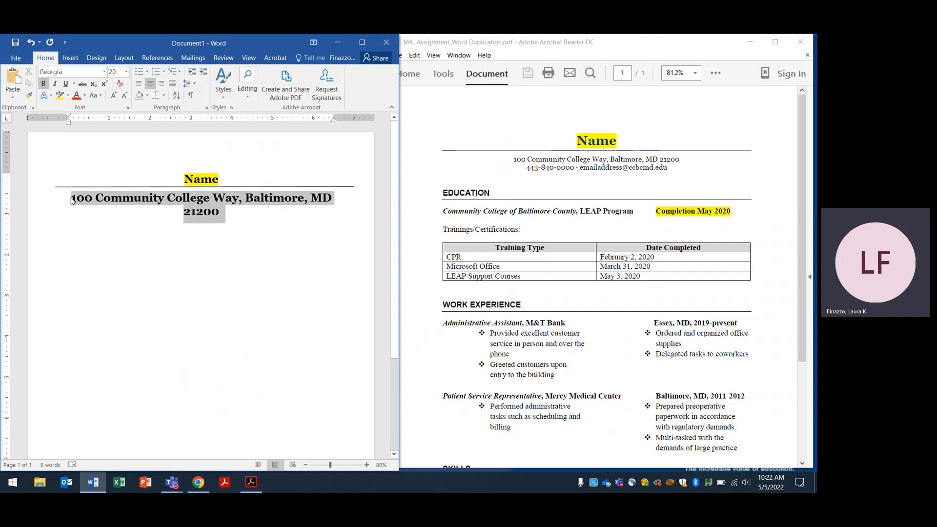
pyautogui.click(45, 83)
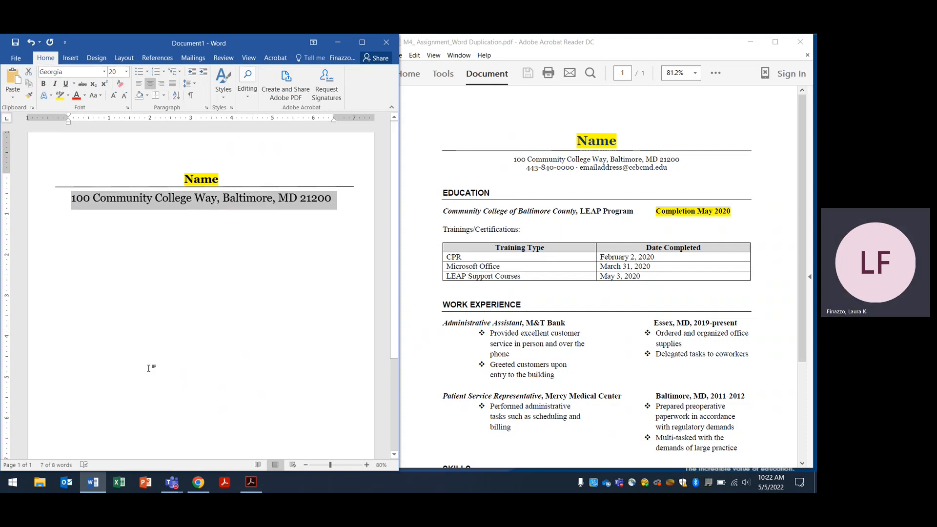
pyautogui.moveTo(197, 483)
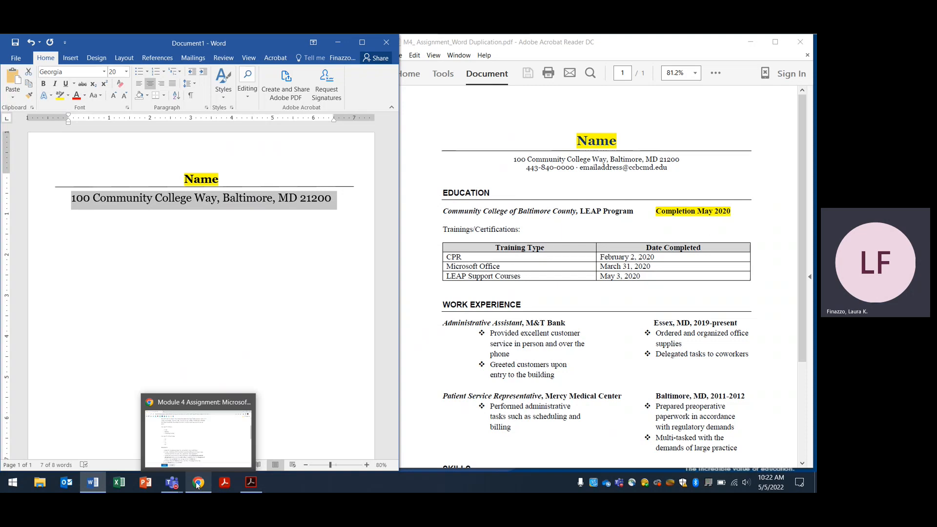
pyautogui.click(205, 435)
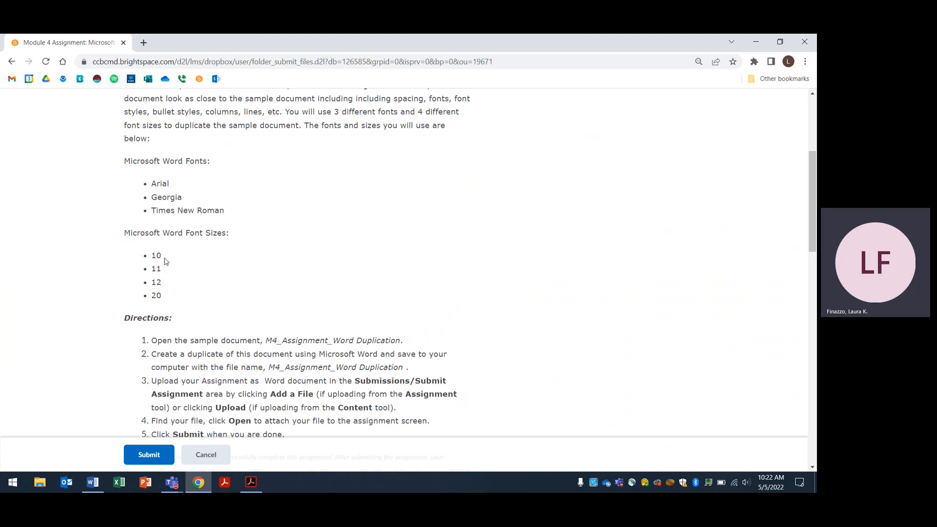
pyautogui.click(755, 44)
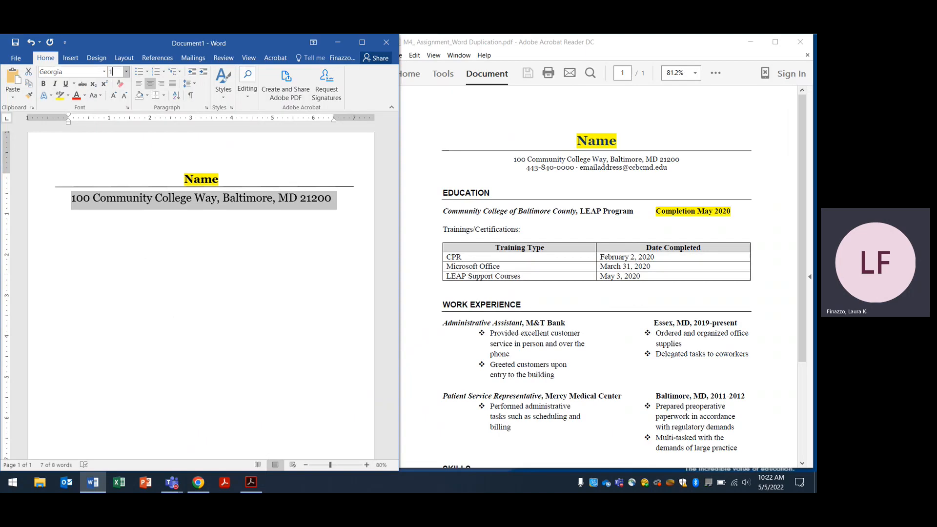
# Add the sample phone number on a new centred line beneath the address
pyautogui.click(236, 243)
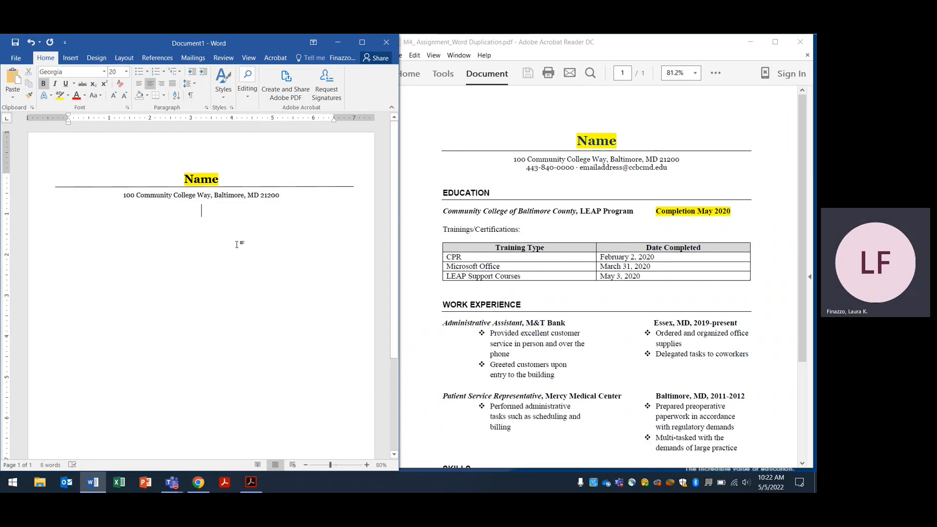
pyautogui.click(290, 195)
pyautogui.press('Return')
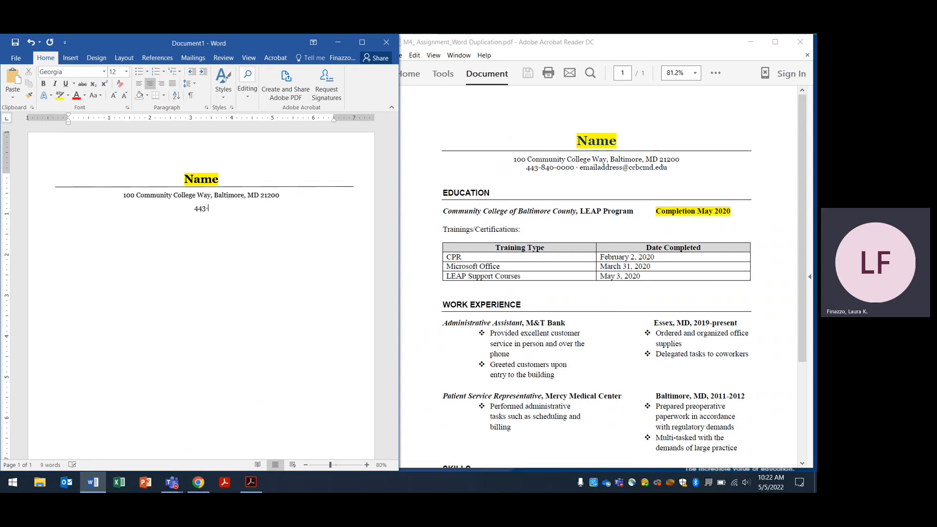
pyautogui.click(70, 58)
pyautogui.click(108, 87)
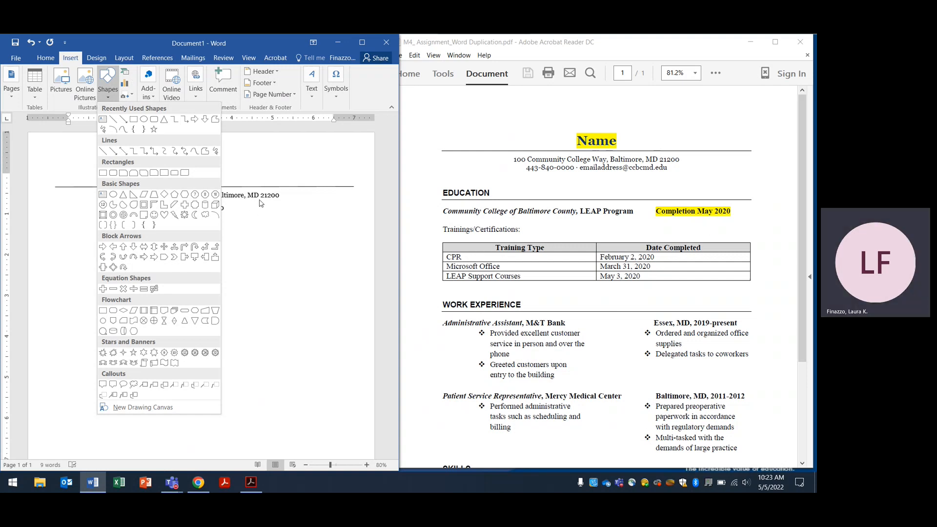
# Insert a middle-dot symbol after the phone number from More Symbols
pyautogui.click(335, 92)
pyautogui.click(367, 145)
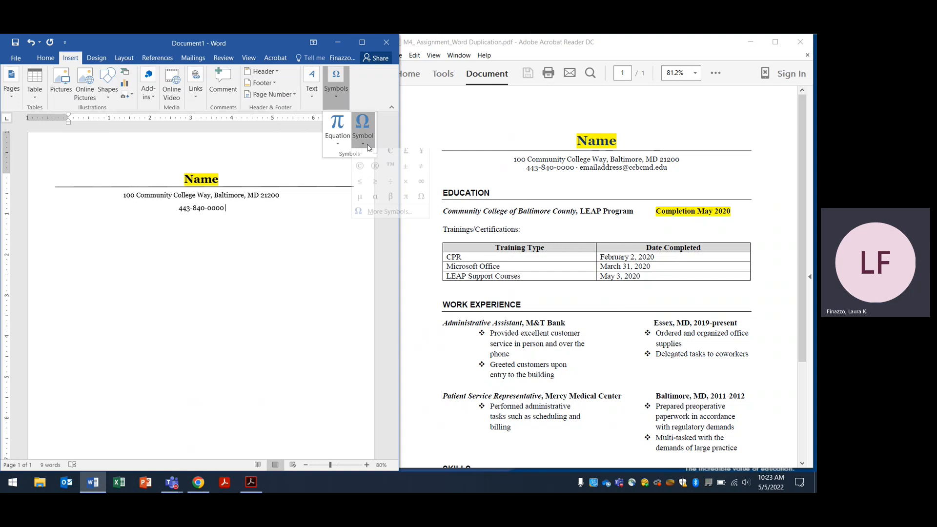
pyautogui.click(372, 216)
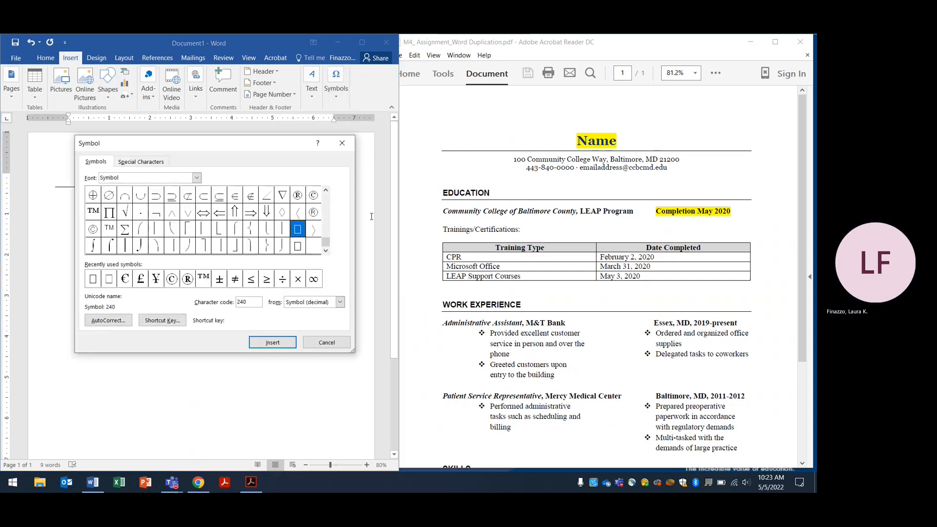
pyautogui.click(140, 212)
pyautogui.click(272, 342)
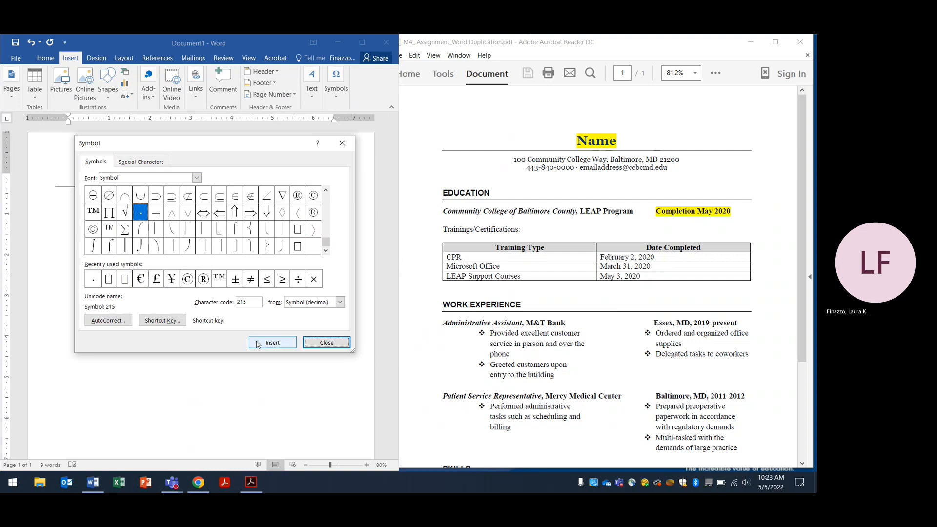
pyautogui.click(327, 343)
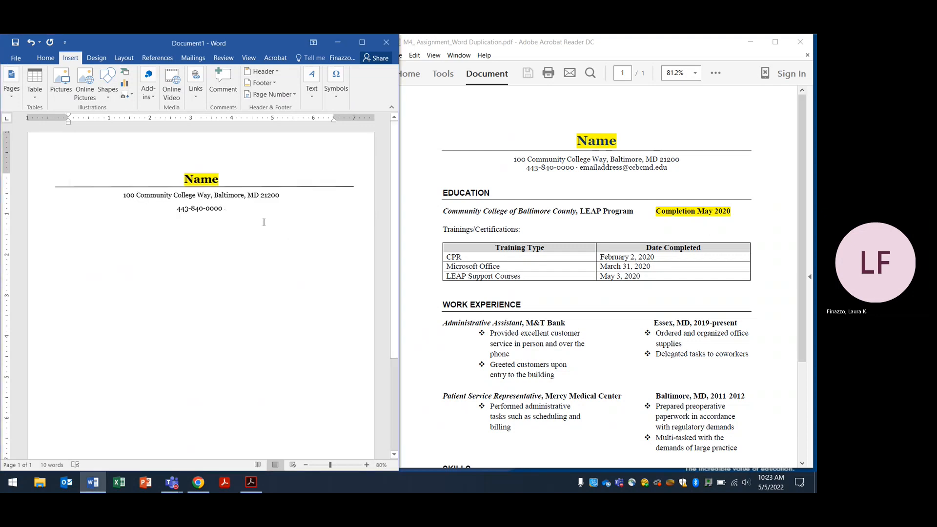
# Type the sample e-mail address after the dot and remove its hyperlink
pyautogui.write('em')
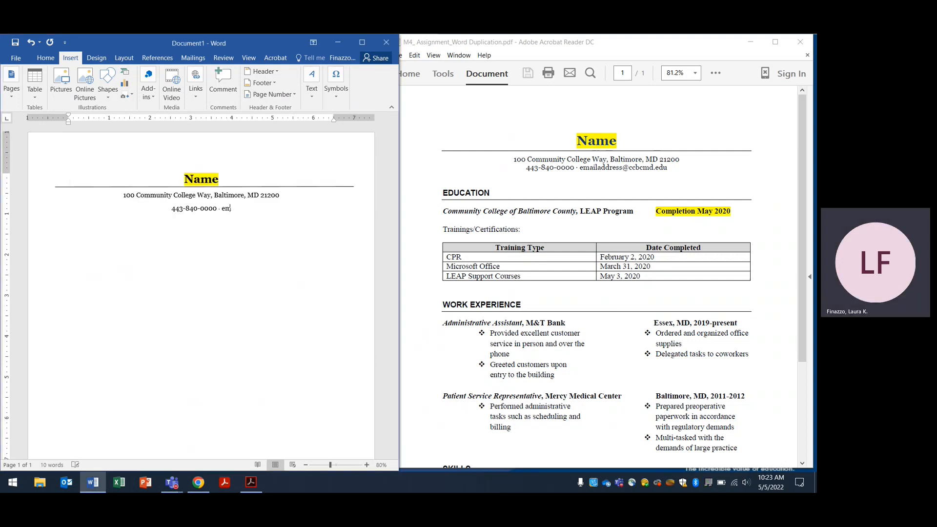
pyautogui.write('ailaddress@ccbcmd.edu')
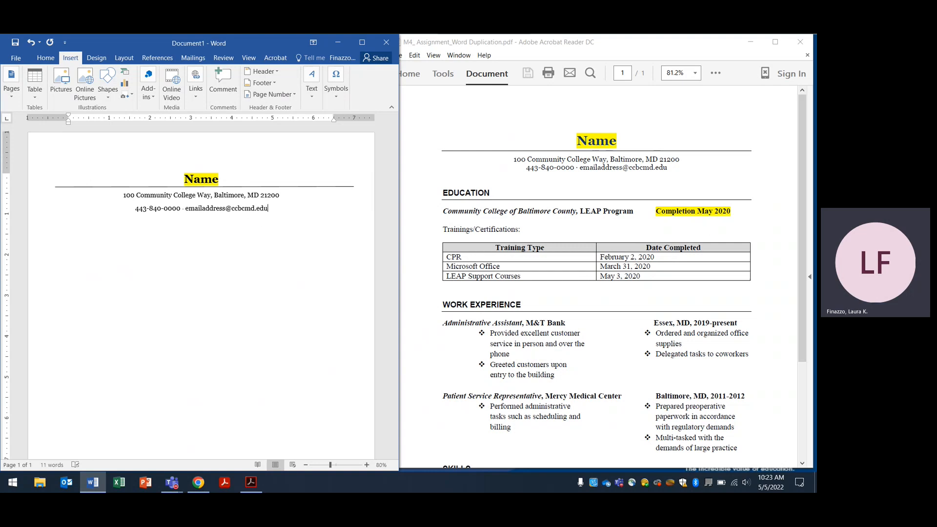
pyautogui.press('Return')
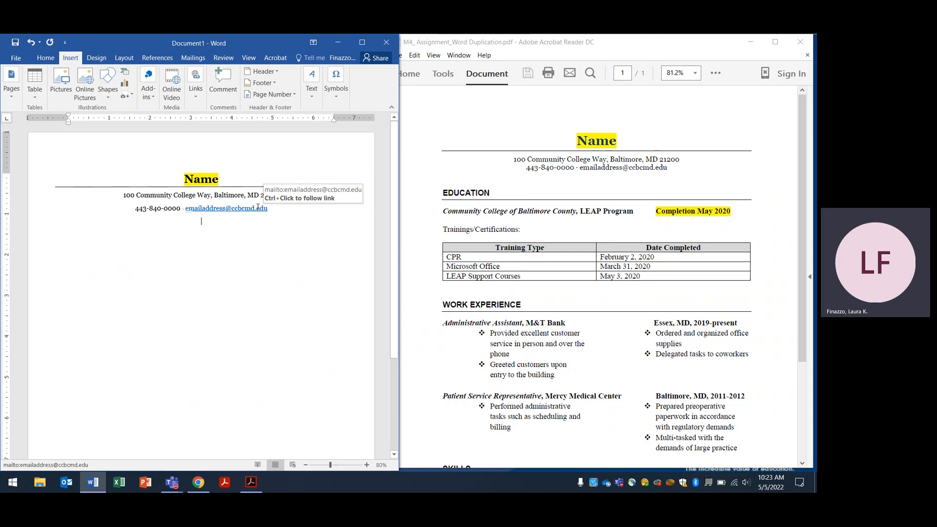
pyautogui.rightClick(258, 208)
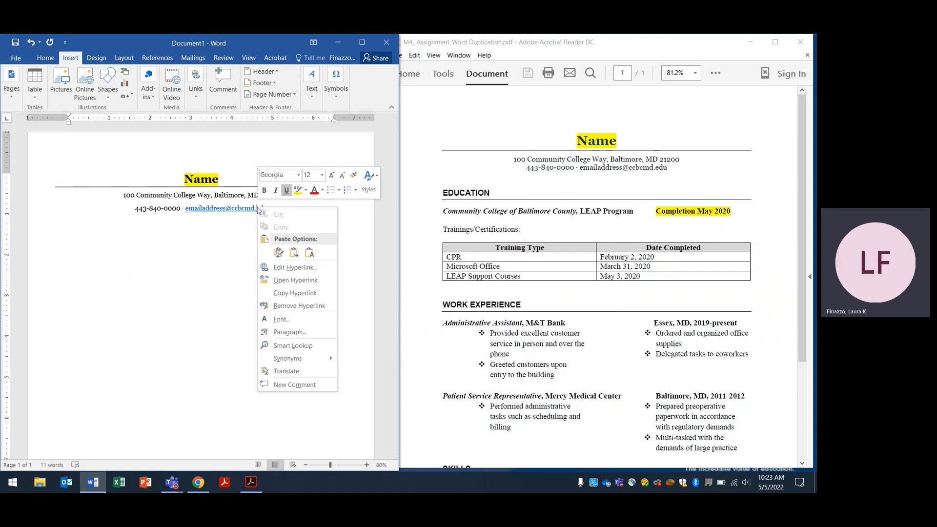
pyautogui.click(308, 306)
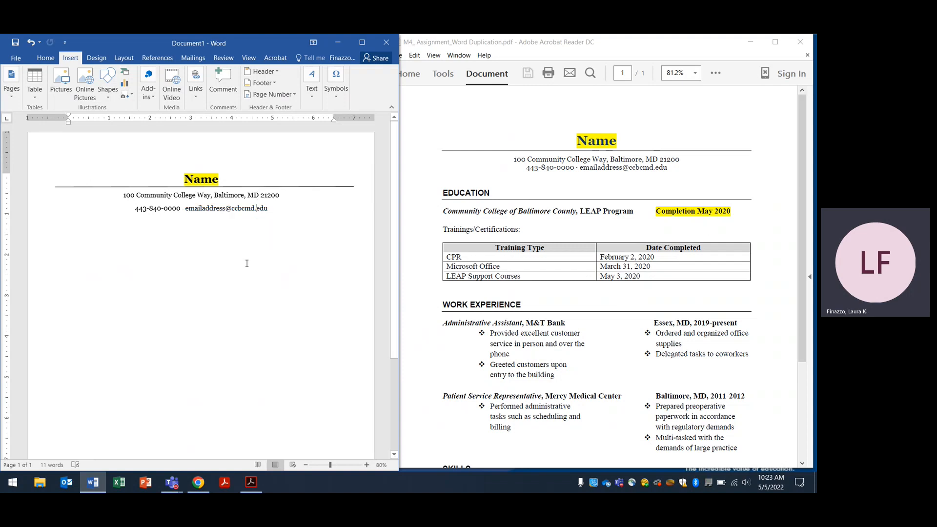
pyautogui.doubleClick(225, 250)
pyautogui.click(172, 483)
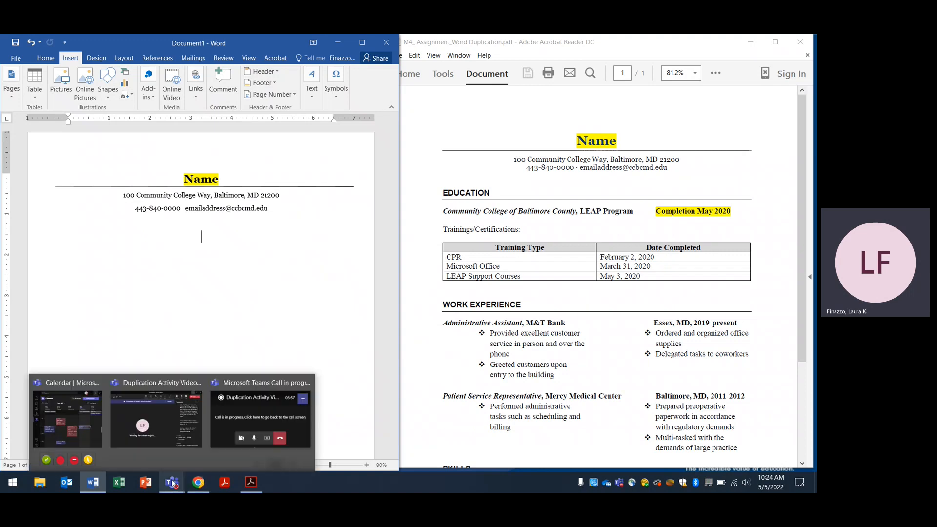